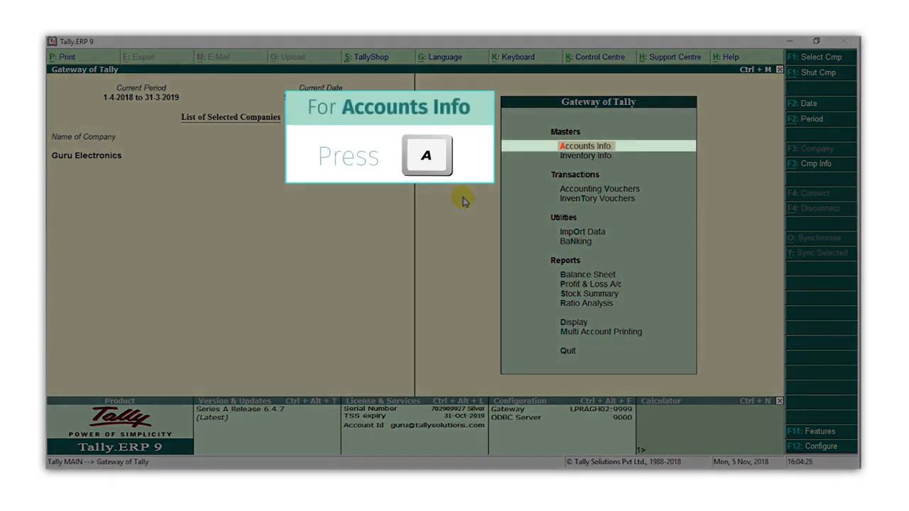
# - Start a new ledger named Raj Electronics under the Sundry Creditors group
pyautogui.press('a')
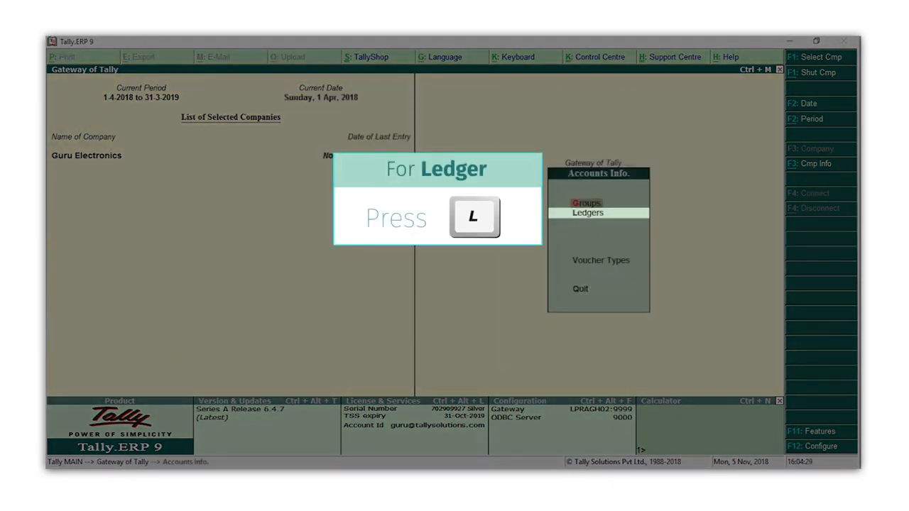
pyautogui.press('l')
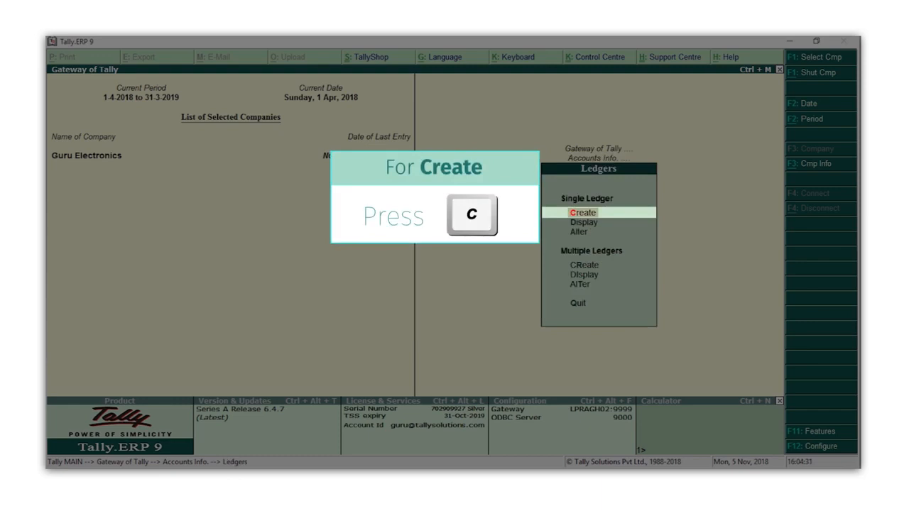
pyautogui.press('c')
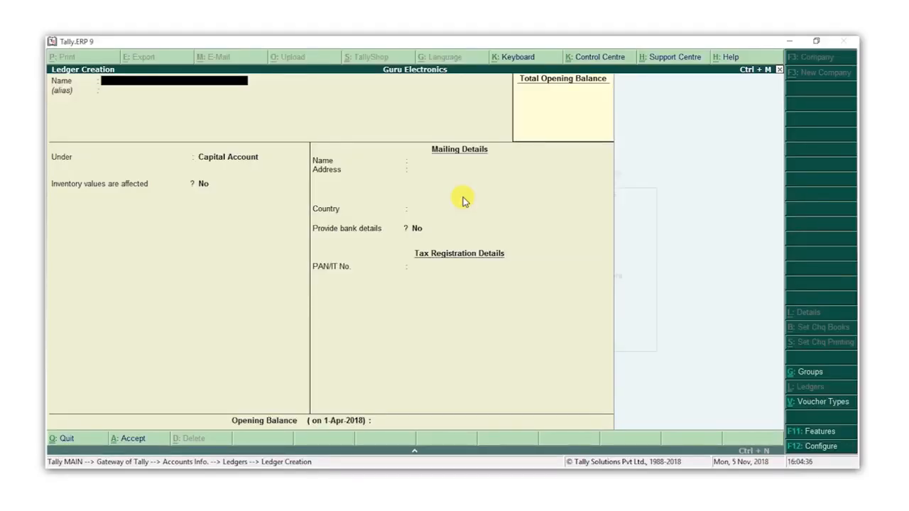
pyautogui.write('Raj Electronics')
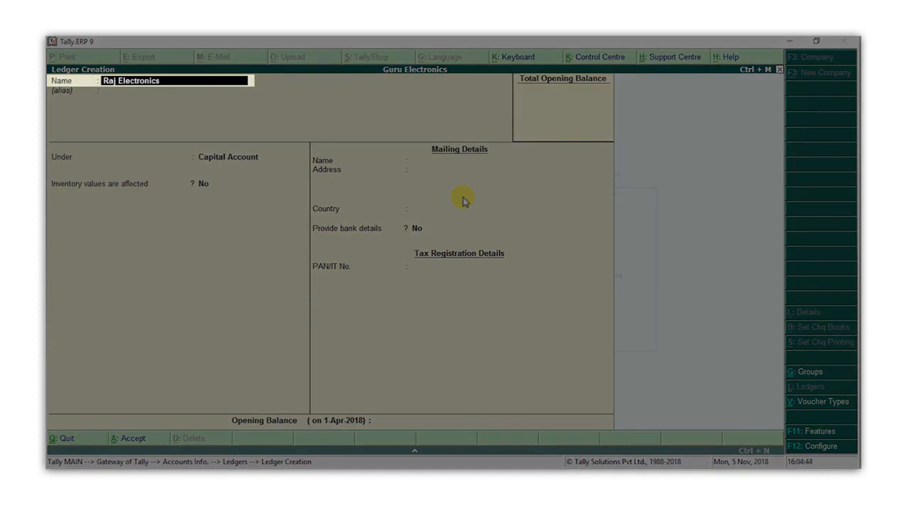
pyautogui.press('Return')
pyautogui.press('Return')
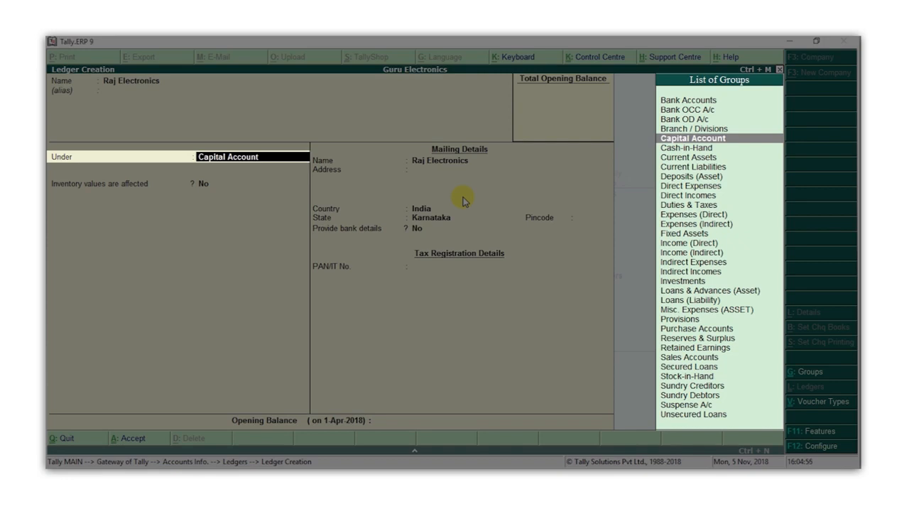
pyautogui.write('C')
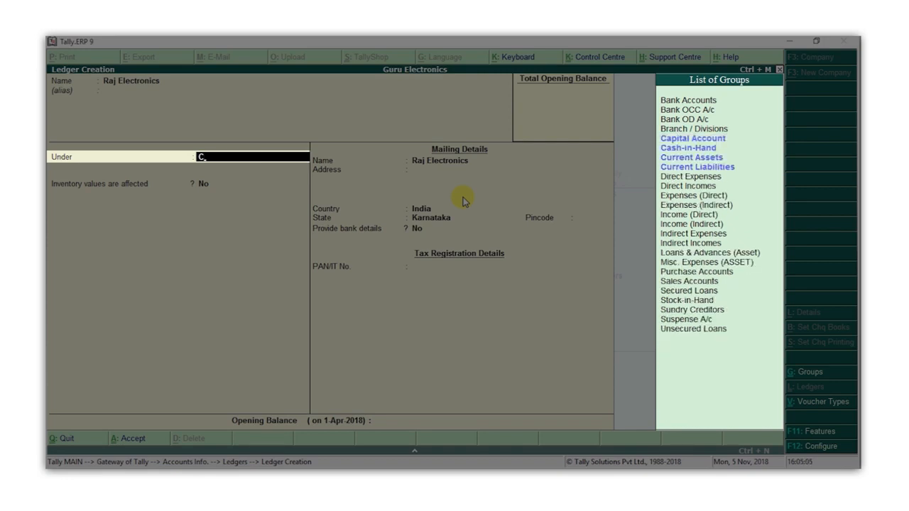
pyautogui.write('r')
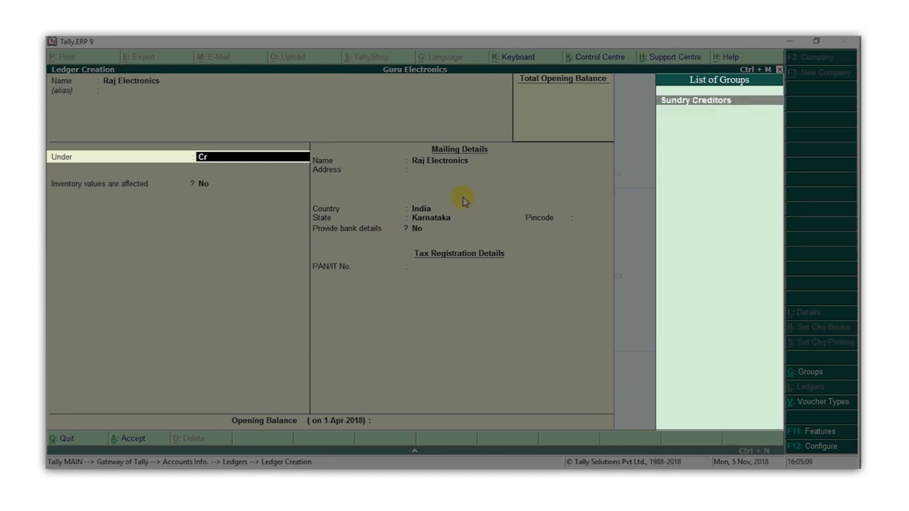
pyautogui.press('Return')
# - Fill in its Bengaluru mailing address and pincode, then save the ledger
pyautogui.press('Return')
pyautogui.press('Return')
pyautogui.press('Return')
pyautogui.press('Return')
pyautogui.press('Return')
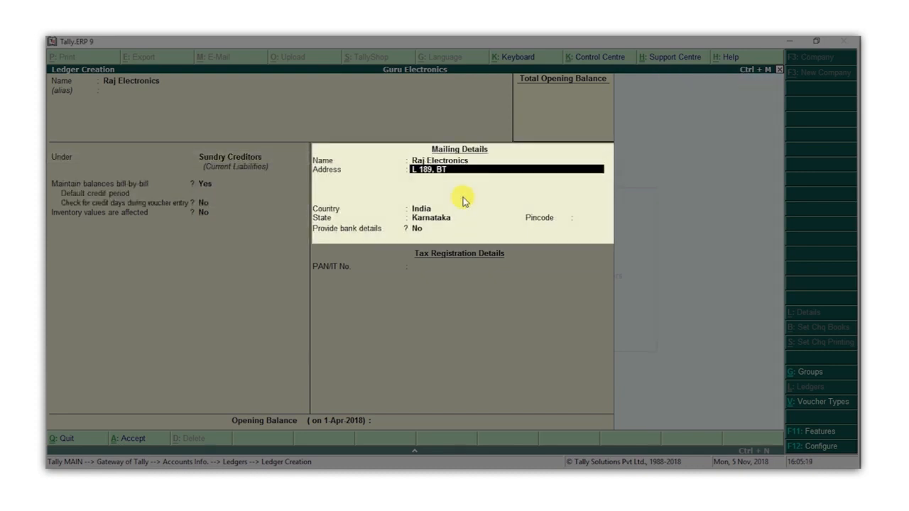
pyautogui.press('Return')
pyautogui.write('Bengaluru.')
pyautogui.press('Return')
pyautogui.press('Return')
pyautogui.press('Return')
pyautogui.press('Return')
pyautogui.write('560076')
pyautogui.press('Return')
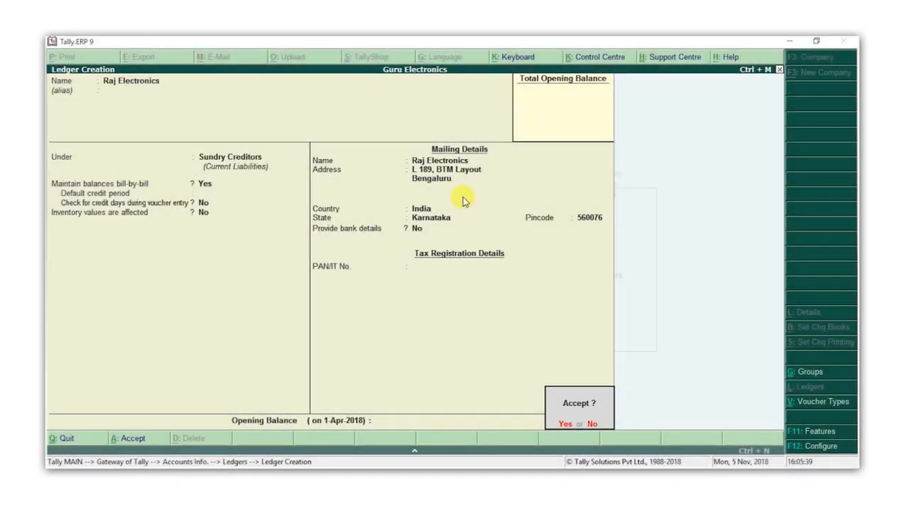
pyautogui.press('Return')
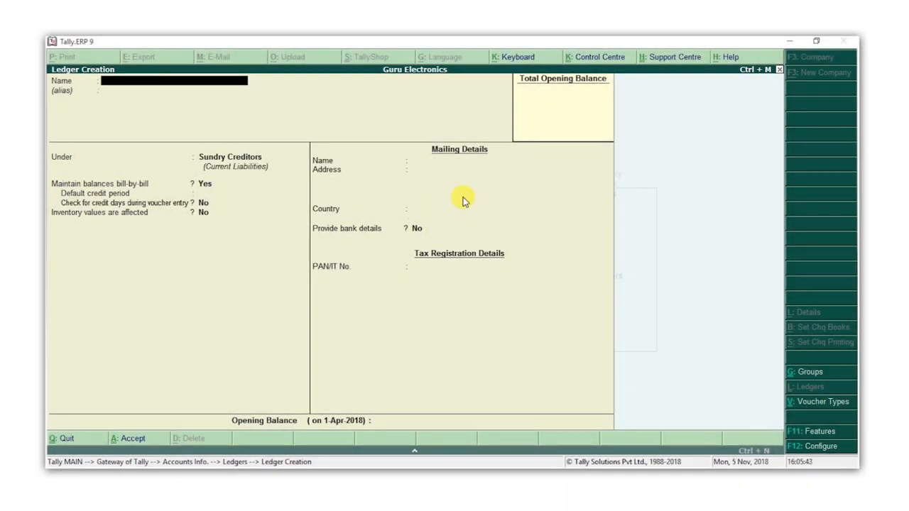
# - Create a Sneha Phones ledger under Sundry Debtors with its Bengaluru address and pincode
pyautogui.write('Sneha Phones')
pyautogui.press('Return')
pyautogui.press('Return')
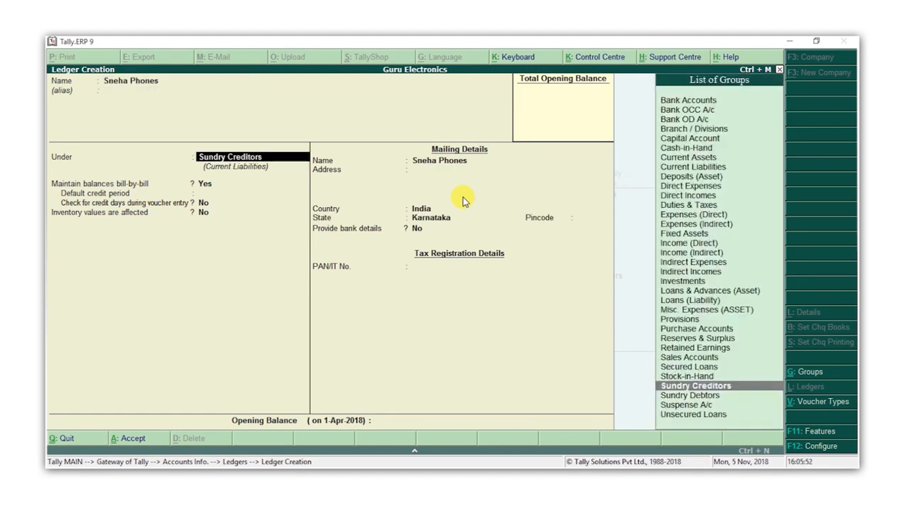
pyautogui.write('Deb')
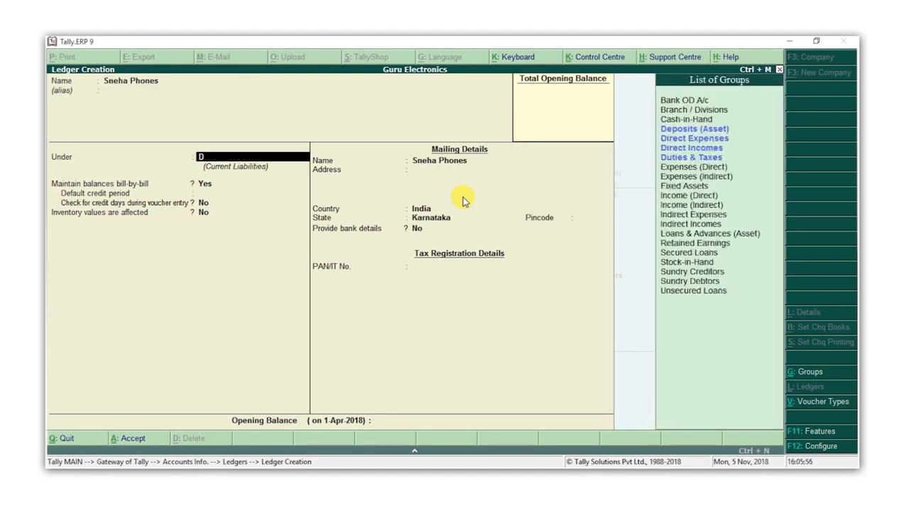
pyautogui.press('Return')
pyautogui.press('Return')
pyautogui.press('Return')
pyautogui.press('Return')
pyautogui.press('Return')
pyautogui.press('Return')
pyautogui.press('Return')
pyautogui.write('Bengaluru')
pyautogui.press('Return')
pyautogui.press('Return')
pyautogui.press('Return')
pyautogui.press('Return')
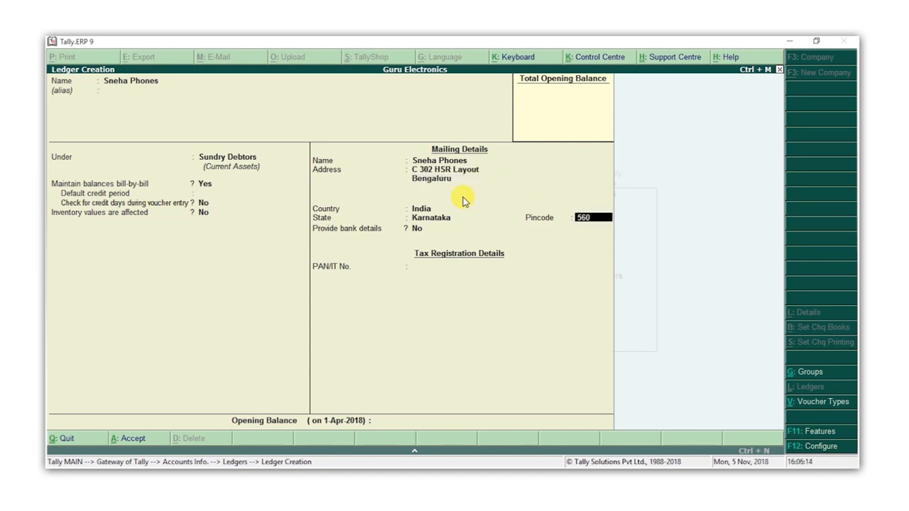
pyautogui.write('560102')
pyautogui.press('Return')
pyautogui.press('Return')
pyautogui.press('Return')
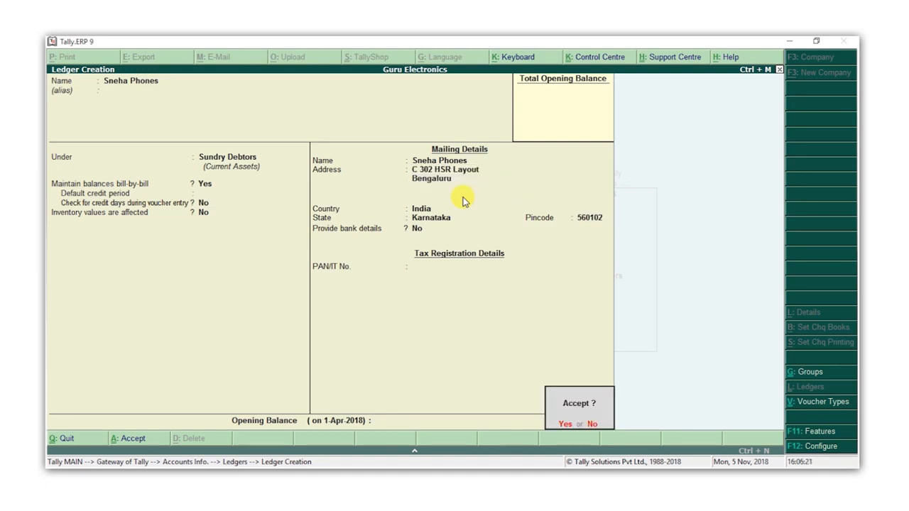
pyautogui.press('Return')
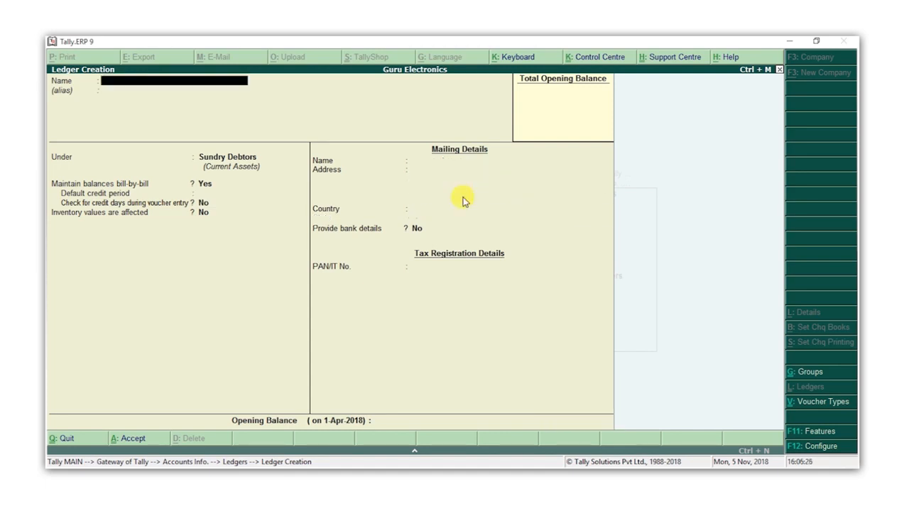
# - Create a Purchases ledger under Purchase Accounts with default settings
pyautogui.write('Purchases')
pyautogui.press('Return')
pyautogui.write('Pur')
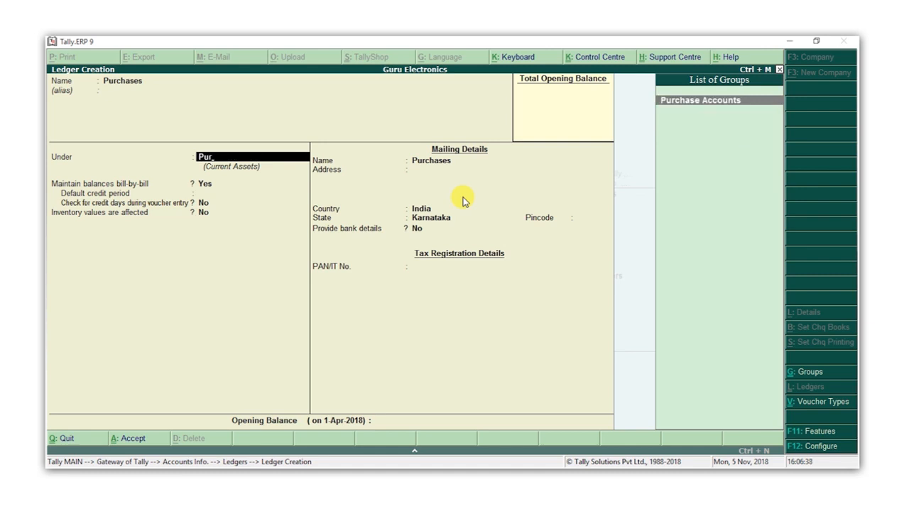
pyautogui.press('Return')
pyautogui.press('Return')
pyautogui.press('Return')
pyautogui.press('Return')
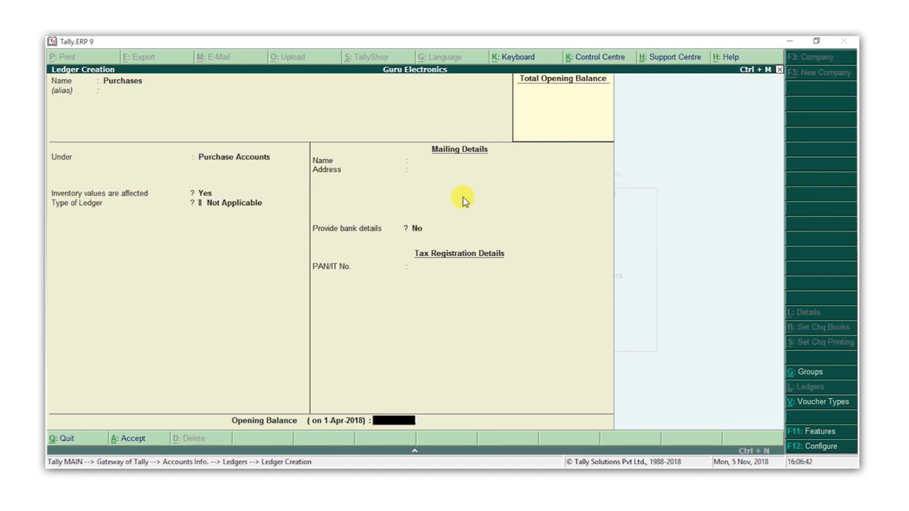
pyautogui.press('Return')
pyautogui.press('Return')
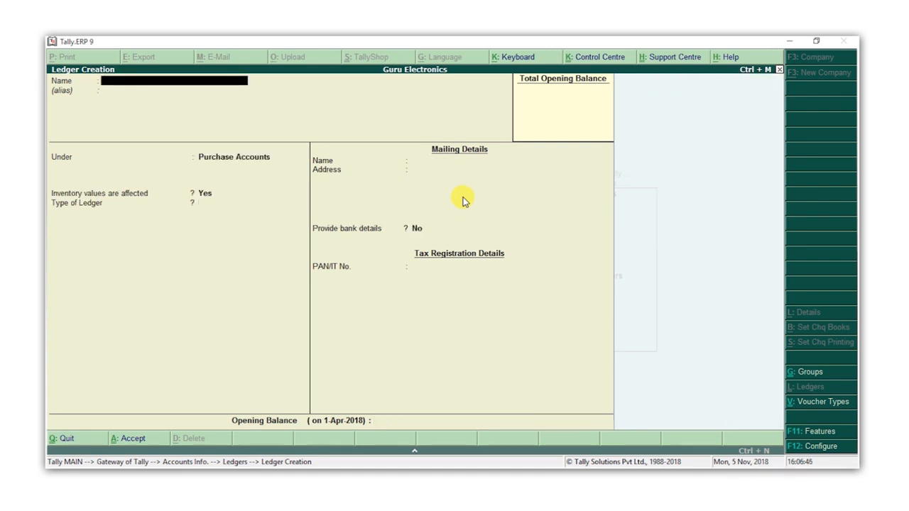
pyautogui.write('Sales')
# - Create a Sales ledger under Sales Accounts, accepting the defaults
pyautogui.press('Return')
pyautogui.write('Sal')
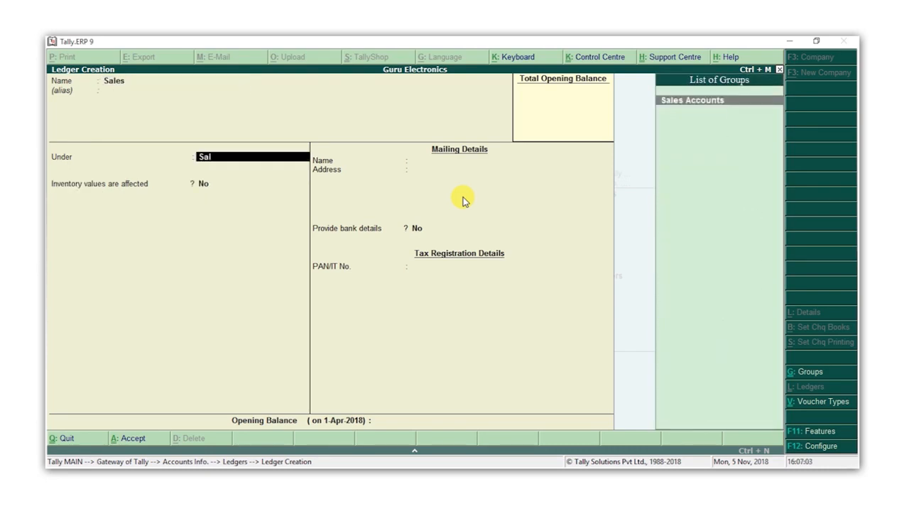
pyautogui.press('Return')
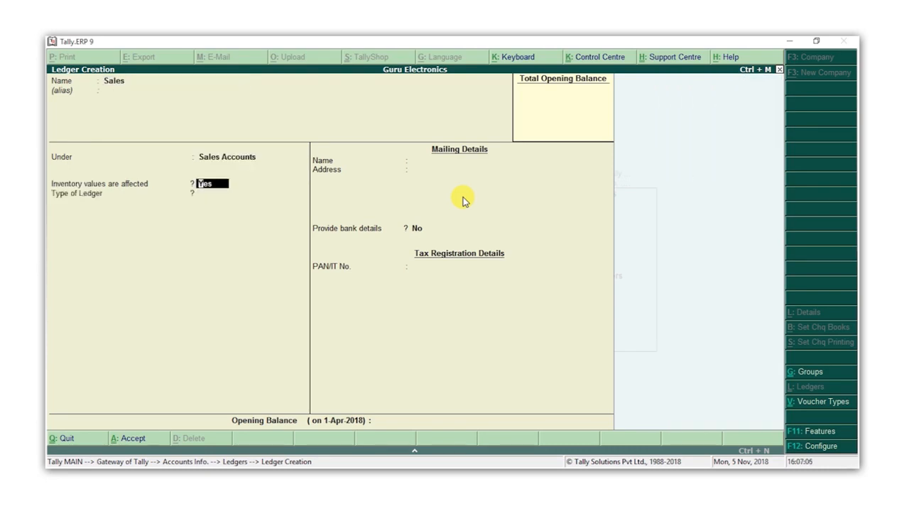
pyautogui.press('Return')
pyautogui.press('Return')
pyautogui.press('Return')
pyautogui.press('Return')
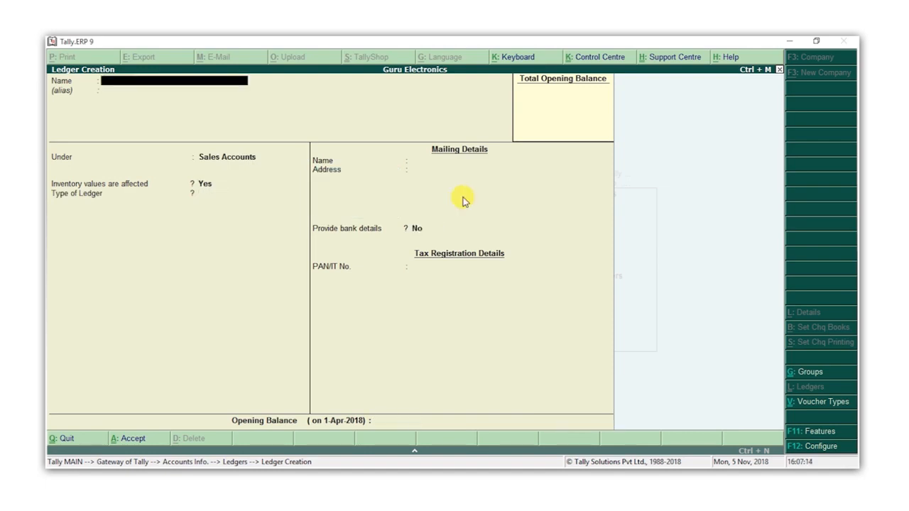
# - Name the new ledger SBI and place it under Bank Accounts
pyautogui.write('SBI')
pyautogui.press('Return')
pyautogui.write('b')
pyautogui.press('Return')
pyautogui.press('Return')
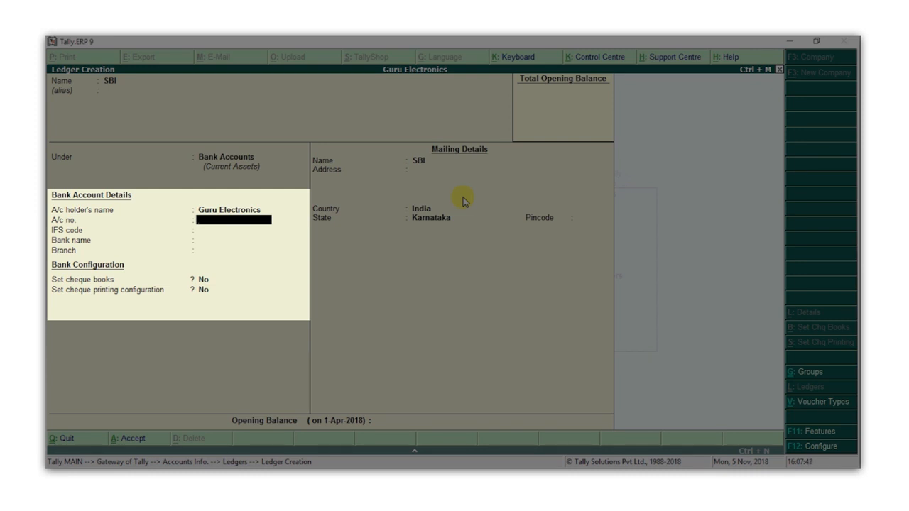
# - Enter the account number, IFS code KKBK0000430 and bank State Bank of India, then save
pyautogui.press('Return')
pyautogui.write('KKBK0000430')
pyautogui.press('Return')
pyautogui.write('Stat')
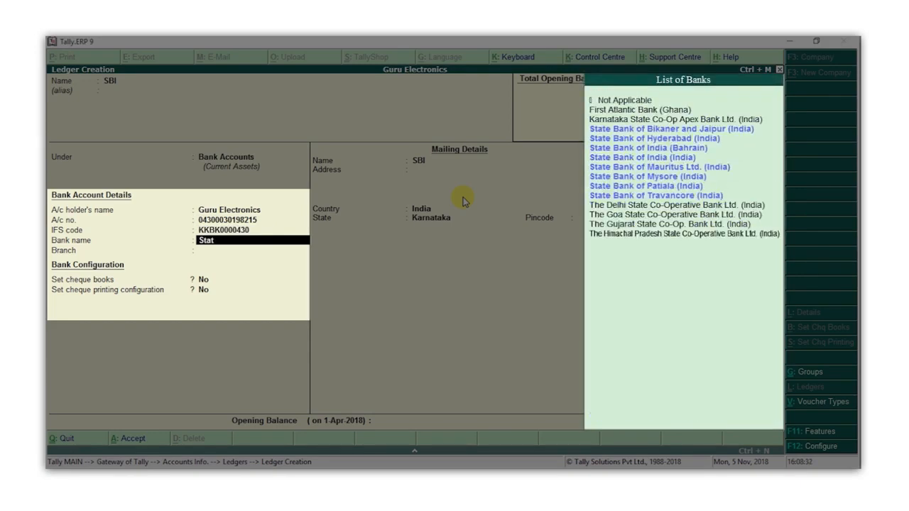
pyautogui.press('Return')
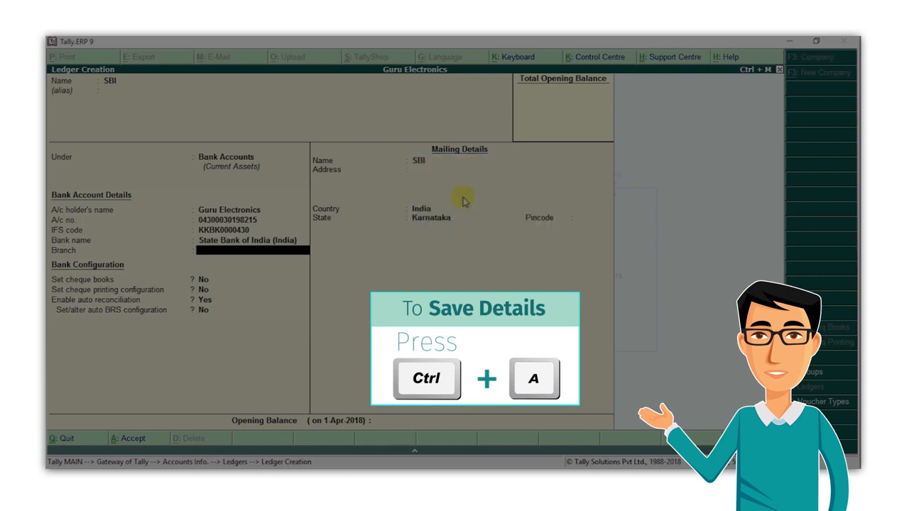
pyautogui.hotkey('ctrl', 'a')
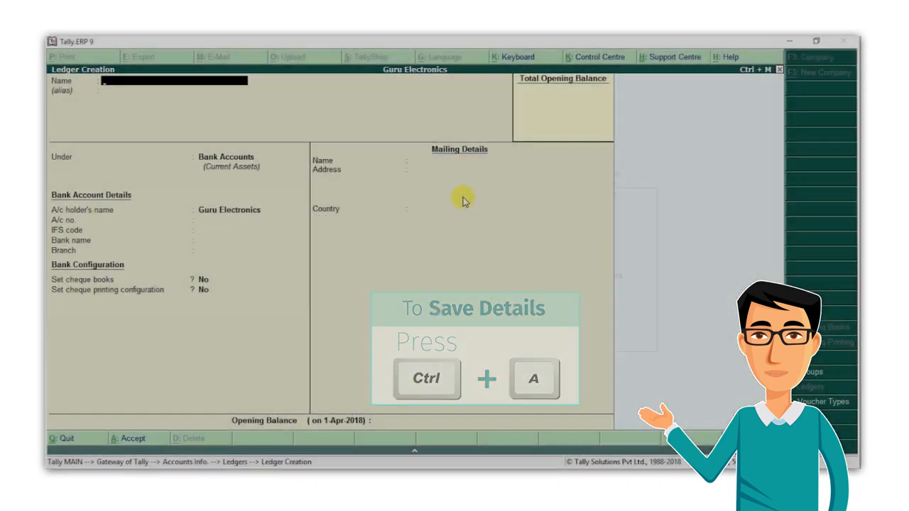
pyautogui.press('Escape')
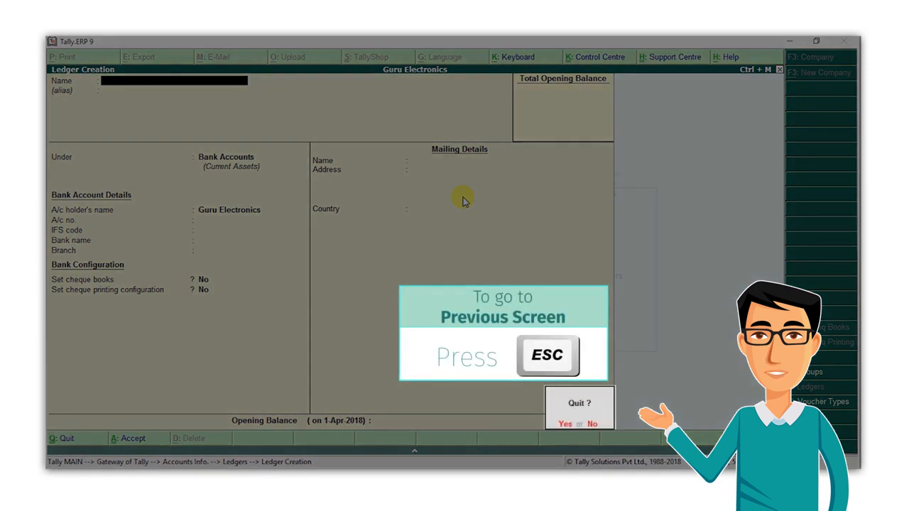
# - Quit ledger creation and review the existing ledgers via Display and Alter
pyautogui.press('y')
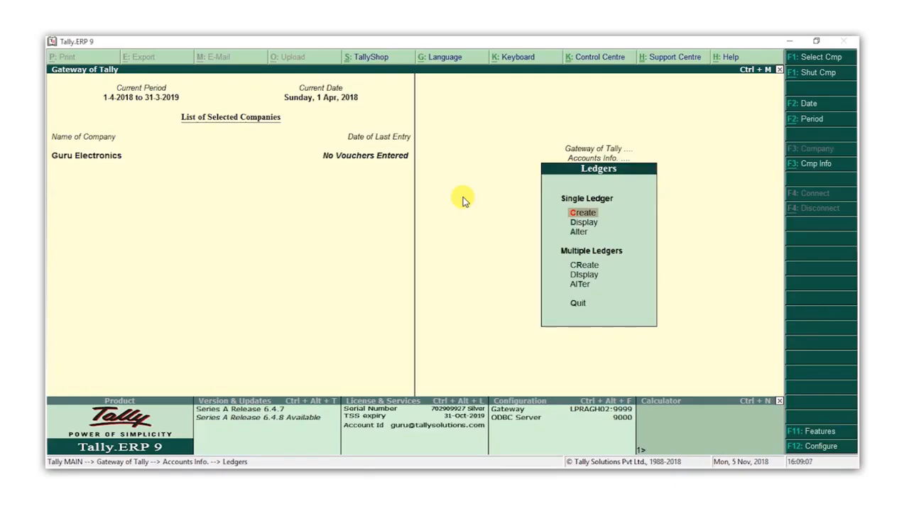
pyautogui.press('Down')
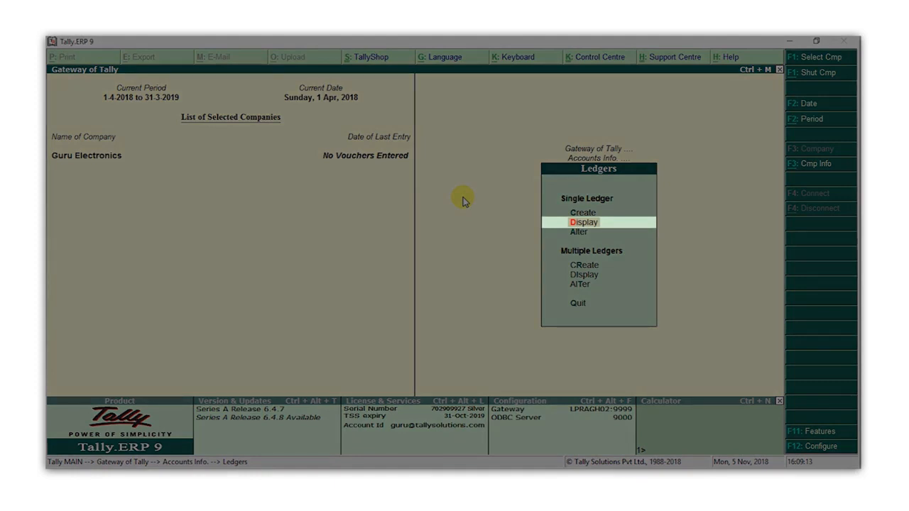
pyautogui.press('Return')
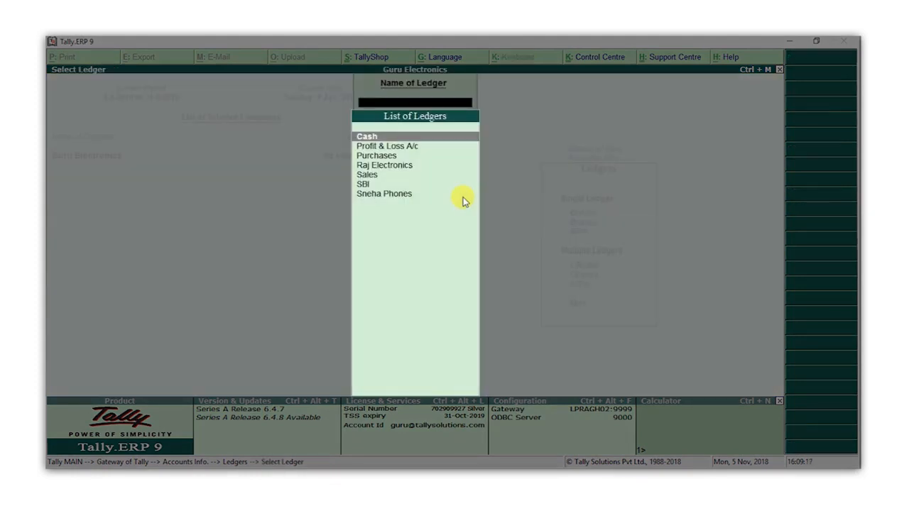
pyautogui.press('Down')
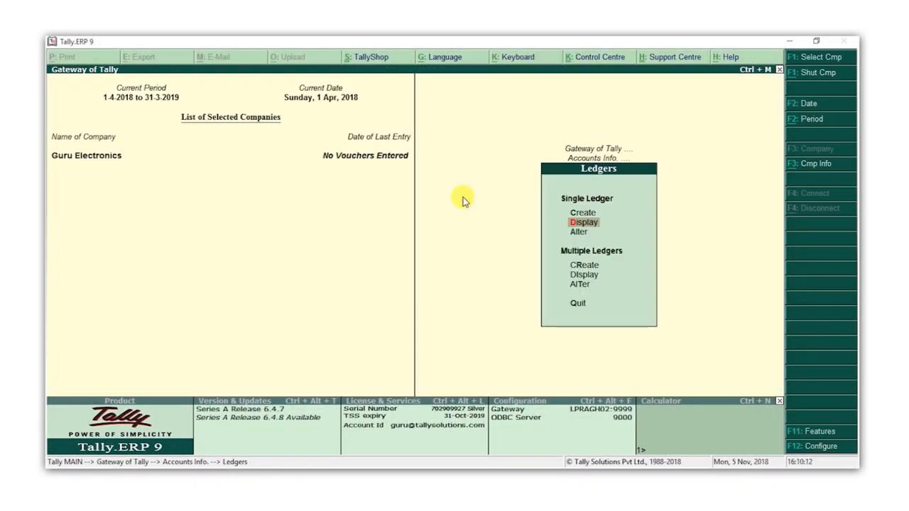
pyautogui.press('Down')
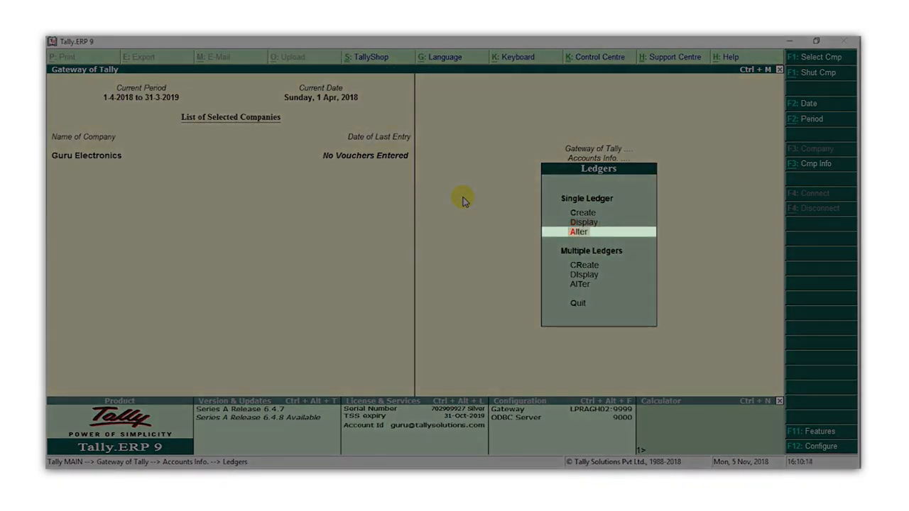
pyautogui.press('Return')
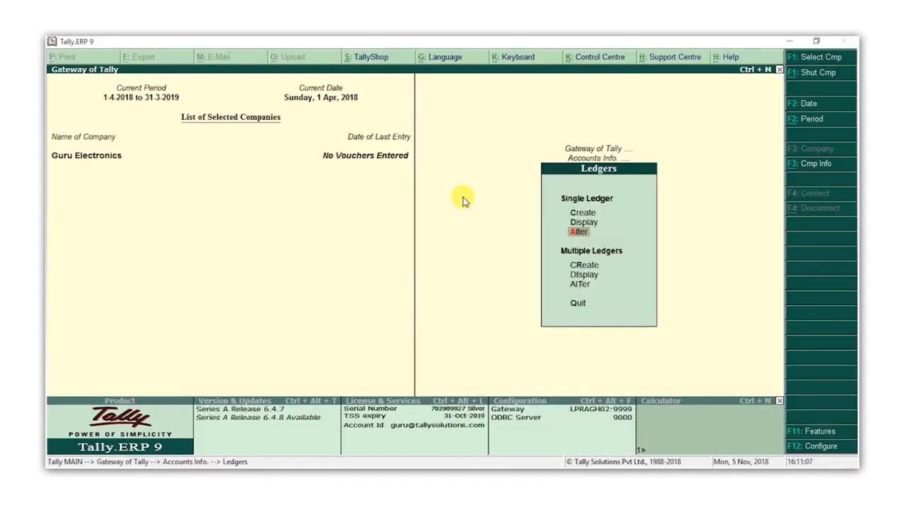
pyautogui.press('Down')
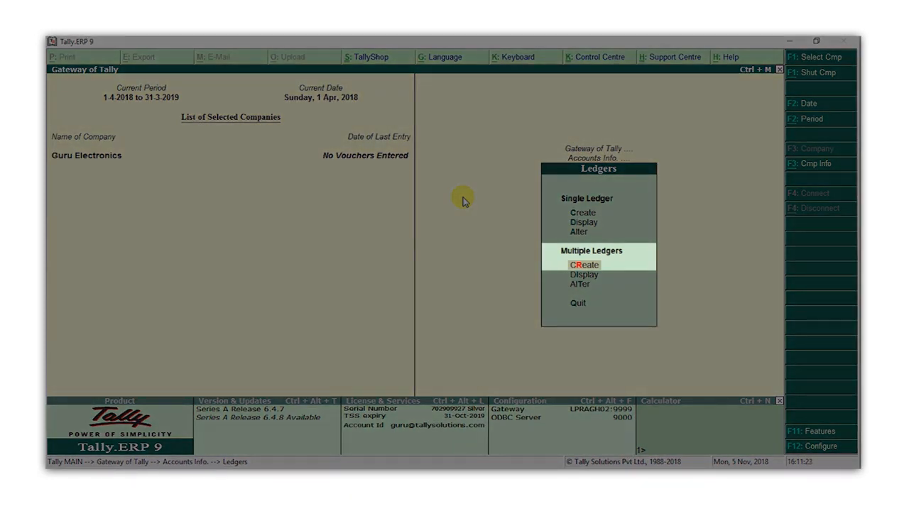
# - In Multiple Ledgers Create, add Rent, Conveyance and Office Expenses under Indirect Expenses and save them
pyautogui.press('Return')
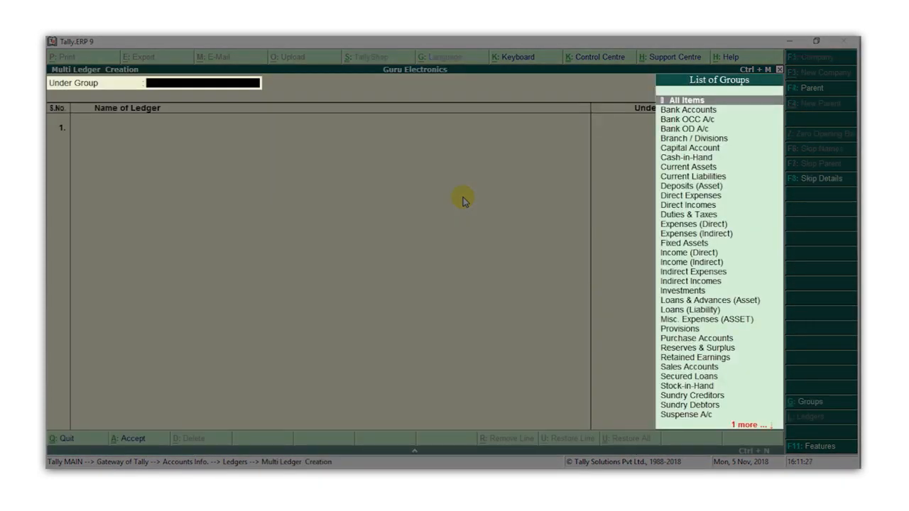
pyautogui.write('ind')
pyautogui.press('Down')
pyautogui.press('Return')
pyautogui.write('Rent')
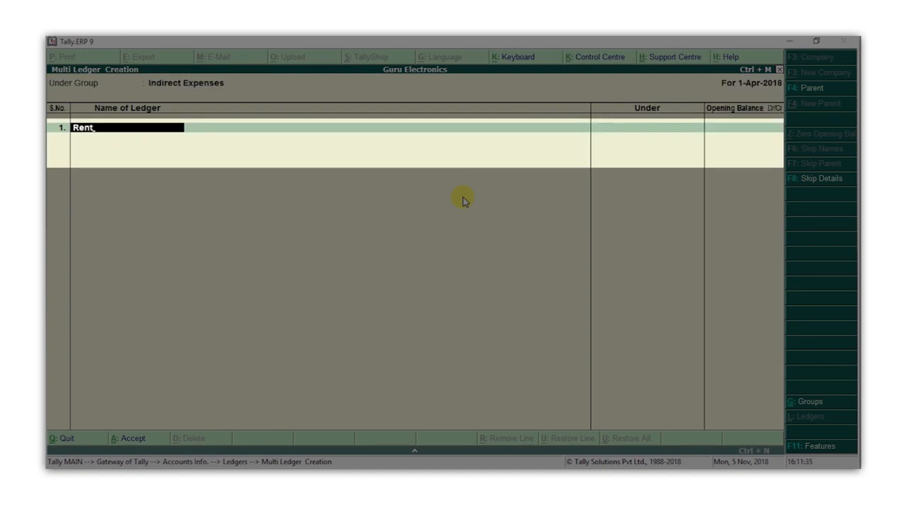
pyautogui.press('Return')
pyautogui.write('Conveyance')
pyautogui.press('Return')
pyautogui.write('Office Expenses')
pyautogui.press('Return')
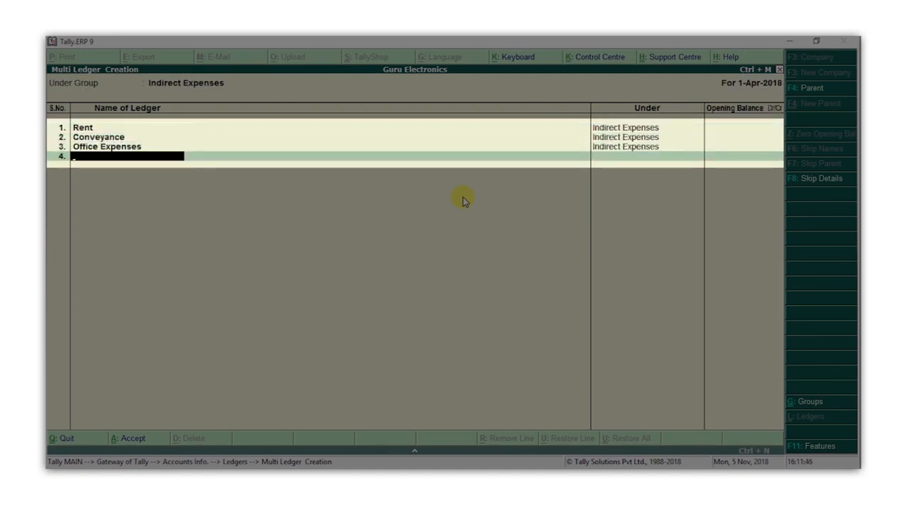
pyautogui.press('Return')
pyautogui.press('Return')
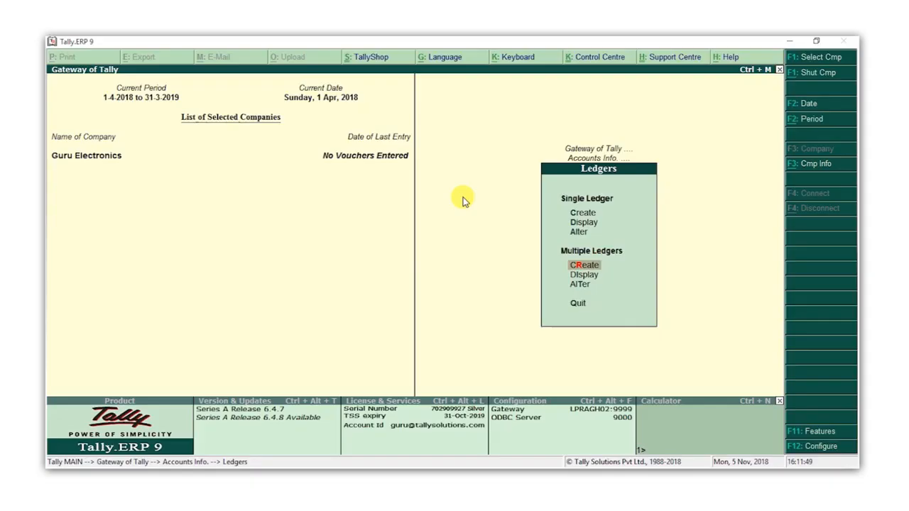
pyautogui.press('Up')
pyautogui.press('Up')
pyautogui.press('Return')
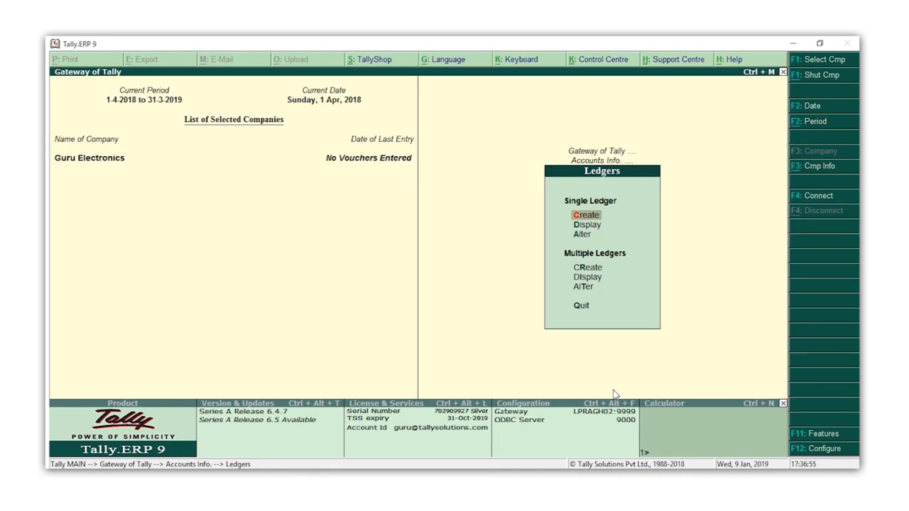
# - Go back to Gateway of Tally and open Display > List of Accounts
pyautogui.press('Escape')
pyautogui.press('Escape')
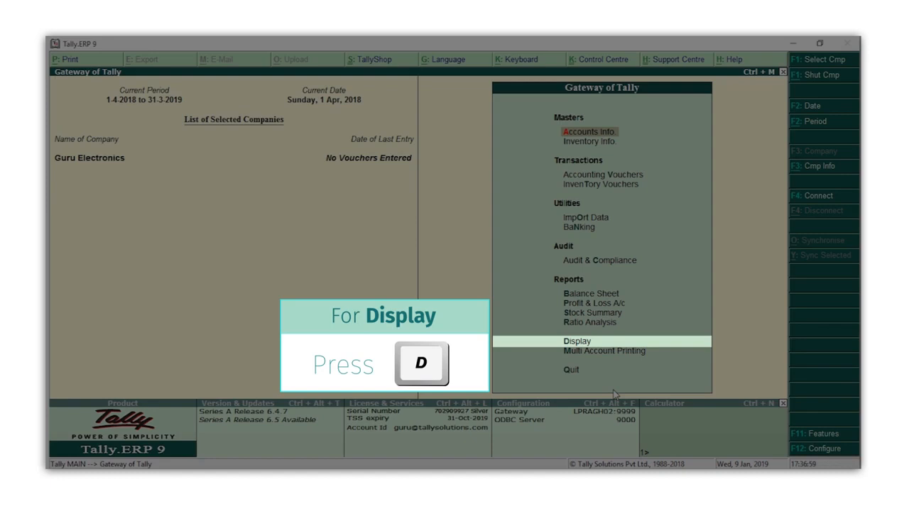
pyautogui.press('d')
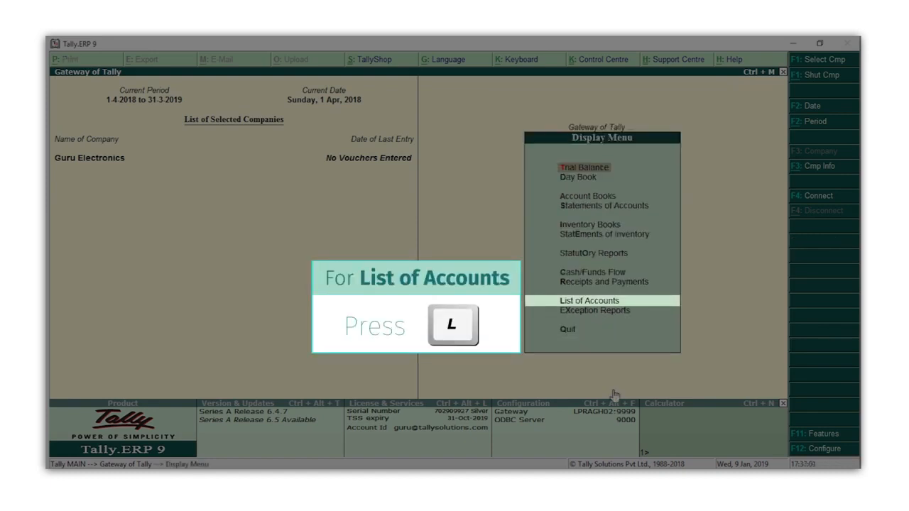
pyautogui.press('l')
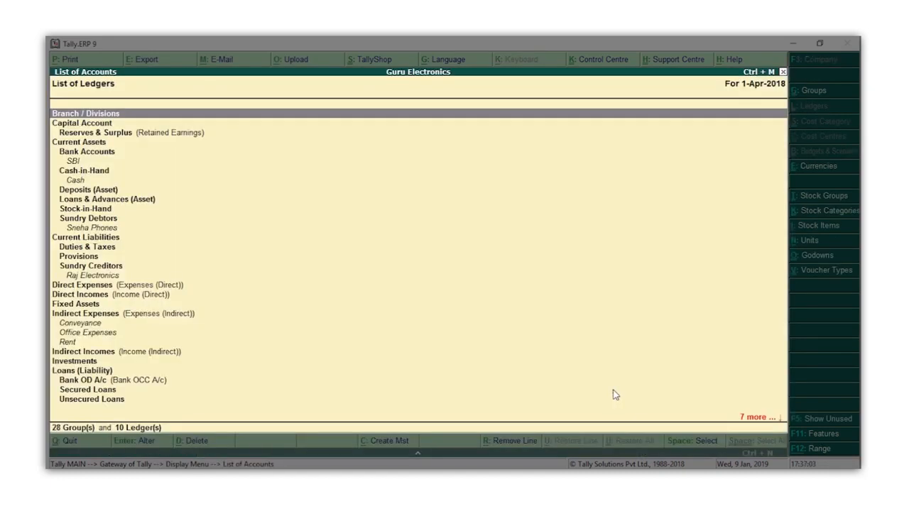